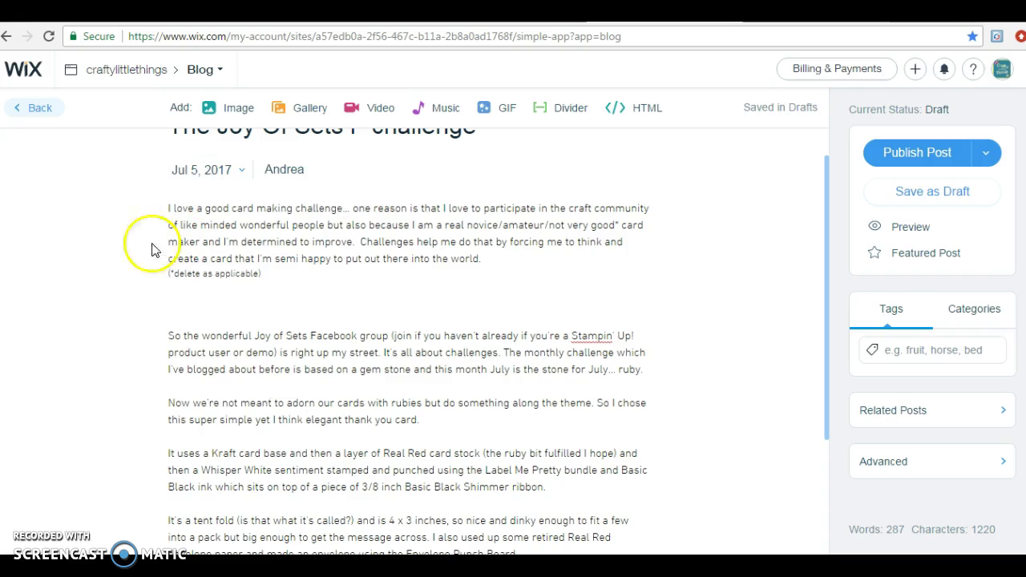
Place the cursor on the empty line below '(*delete as applicable)' in the post body
{"action": "left_click", "coordinate": [177, 295]}
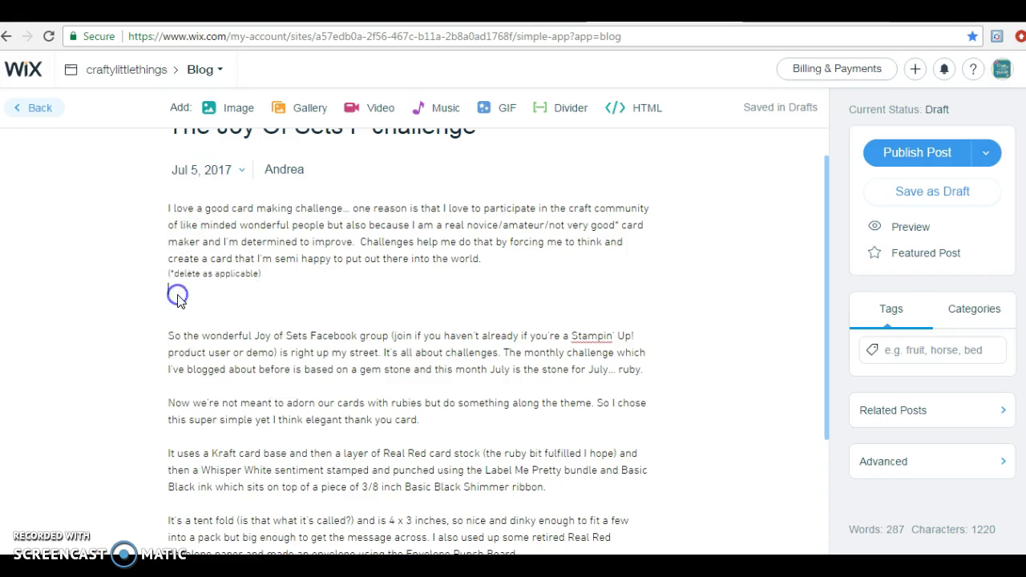
Add an image, selecting the candle photo DSC02553.JPG from My Images for Crop & Edit
{"action": "left_click", "coordinate": [245, 113]}
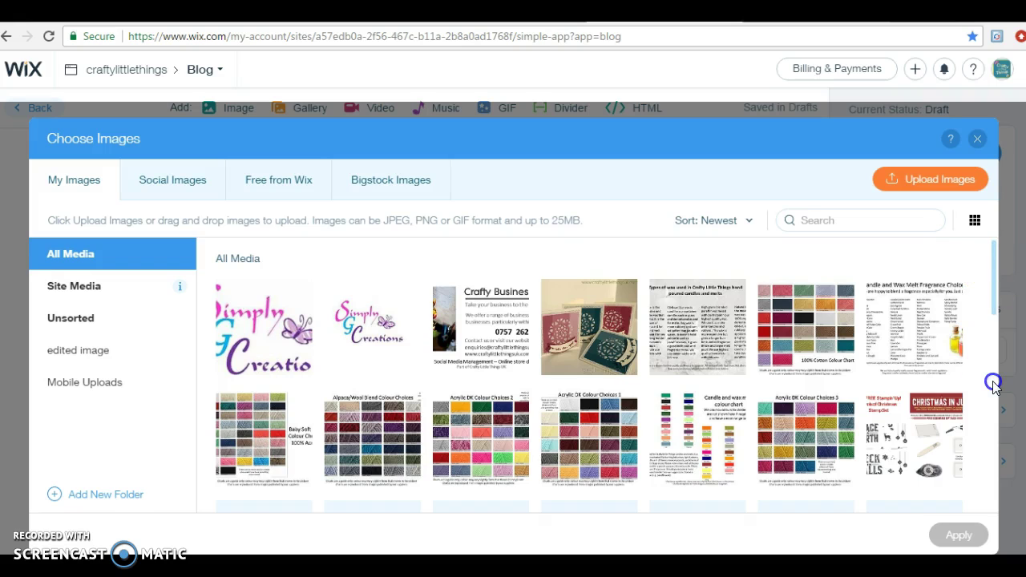
{"action": "left_click_drag", "start_coordinate": [989, 385], "coordinate": [1000, 308]}
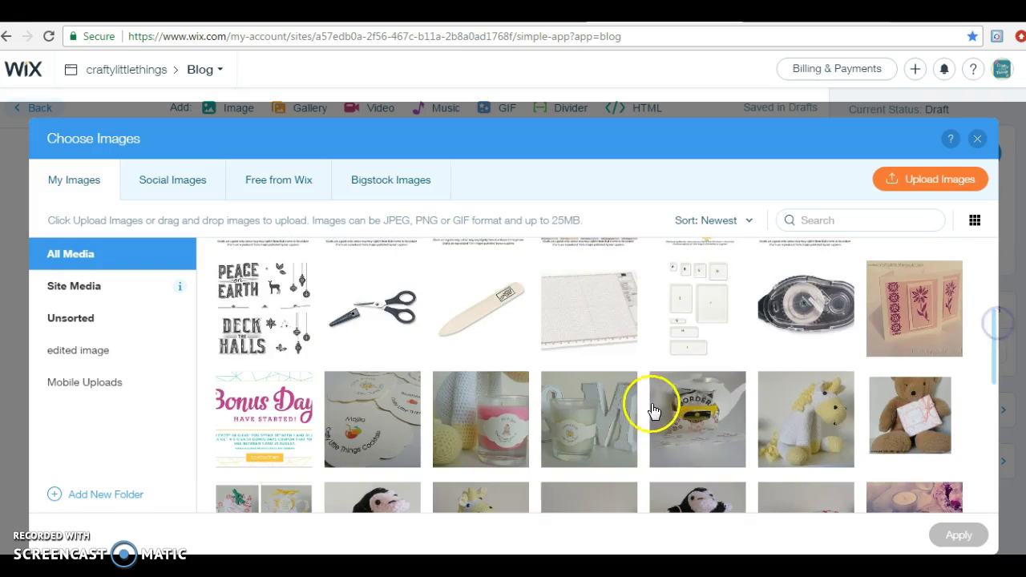
{"action": "left_click", "coordinate": [486, 423]}
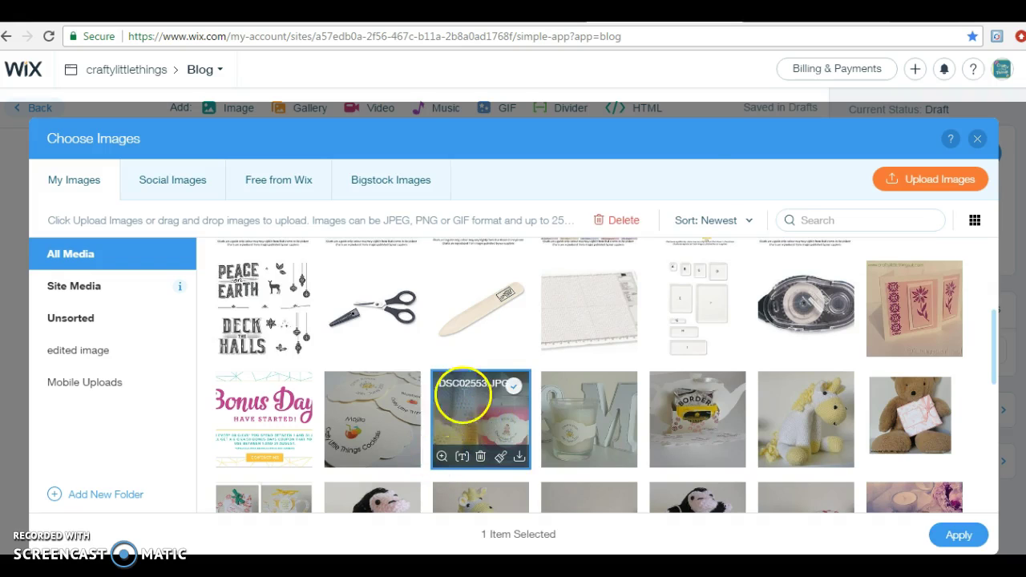
{"action": "mouse_move", "coordinate": [449, 447]}
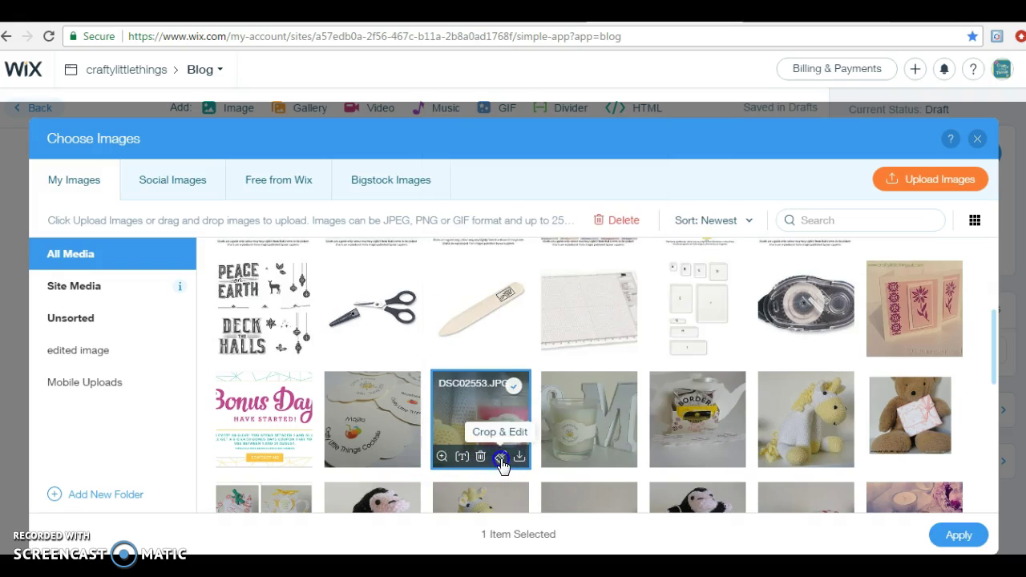
{"action": "left_click", "coordinate": [500, 457]}
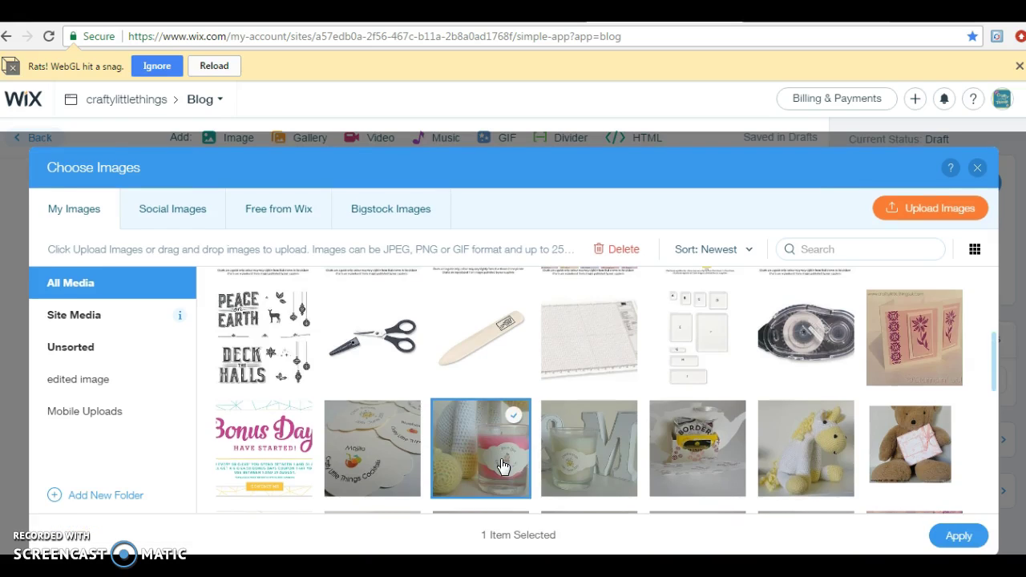
Load DSC02553.JPG in the Photo Editor, dismissing the WebGL warning and Notifications panel
{"action": "left_click", "coordinate": [600, 348]}
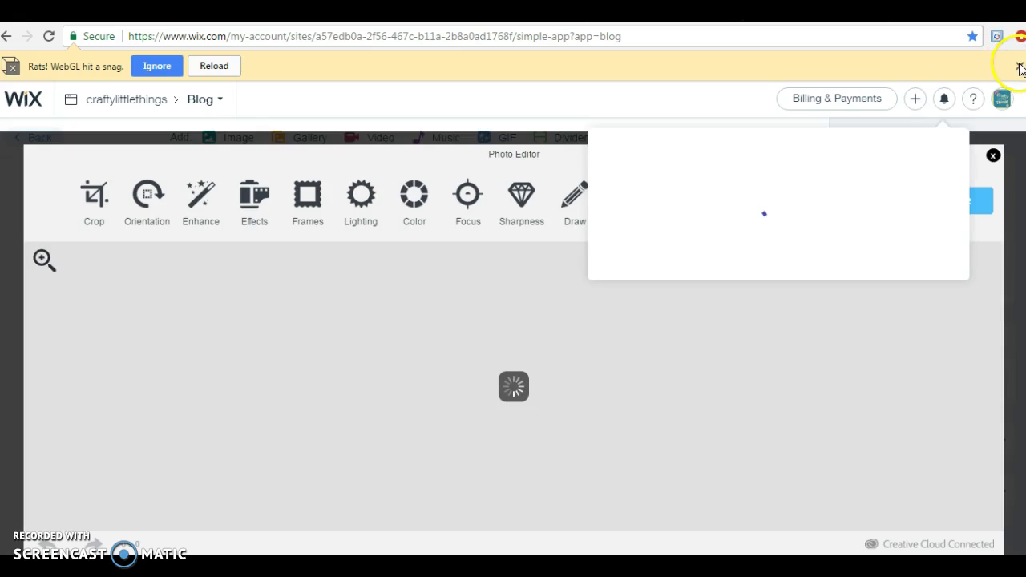
{"action": "left_click", "coordinate": [1018, 65]}
{"action": "left_click", "coordinate": [910, 168]}
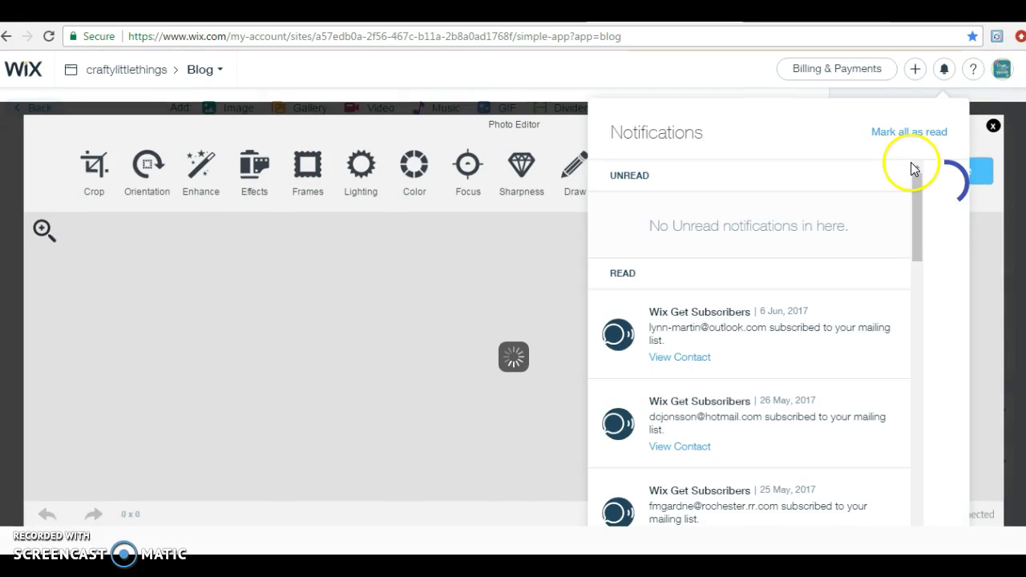
{"action": "left_click", "coordinate": [203, 215]}
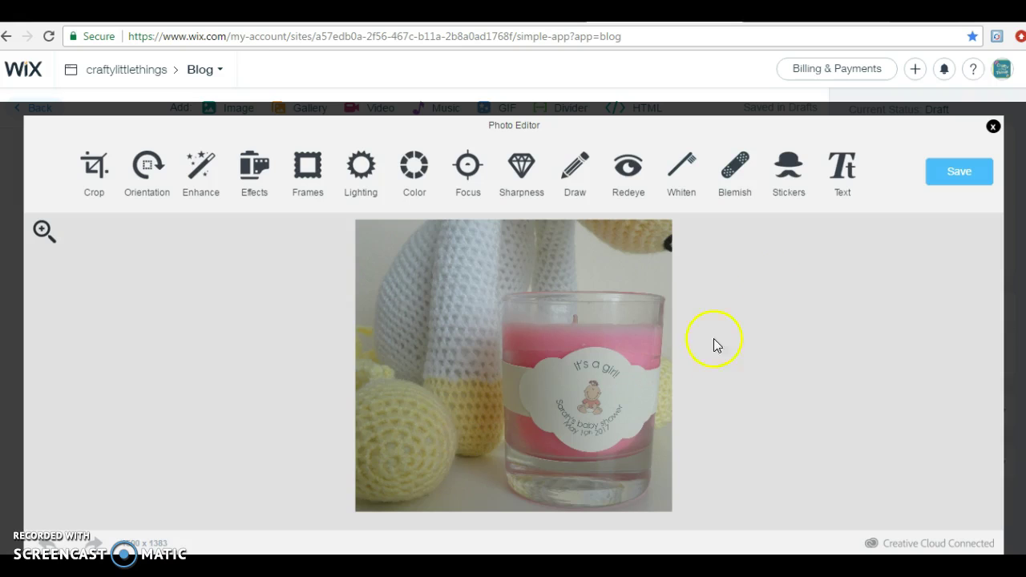
{"action": "left_click", "coordinate": [844, 168]}
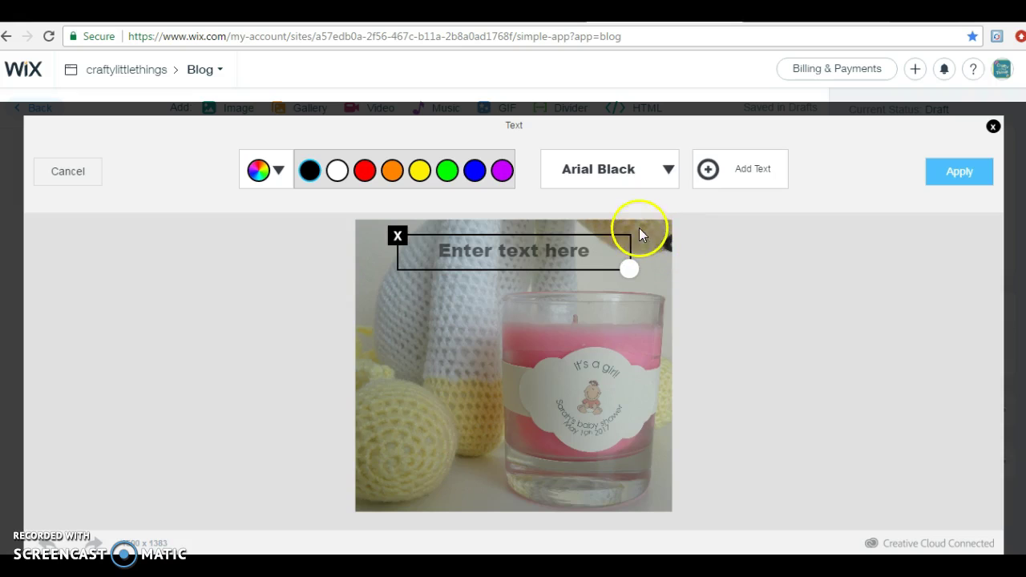
{"action": "left_click", "coordinate": [664, 170]}
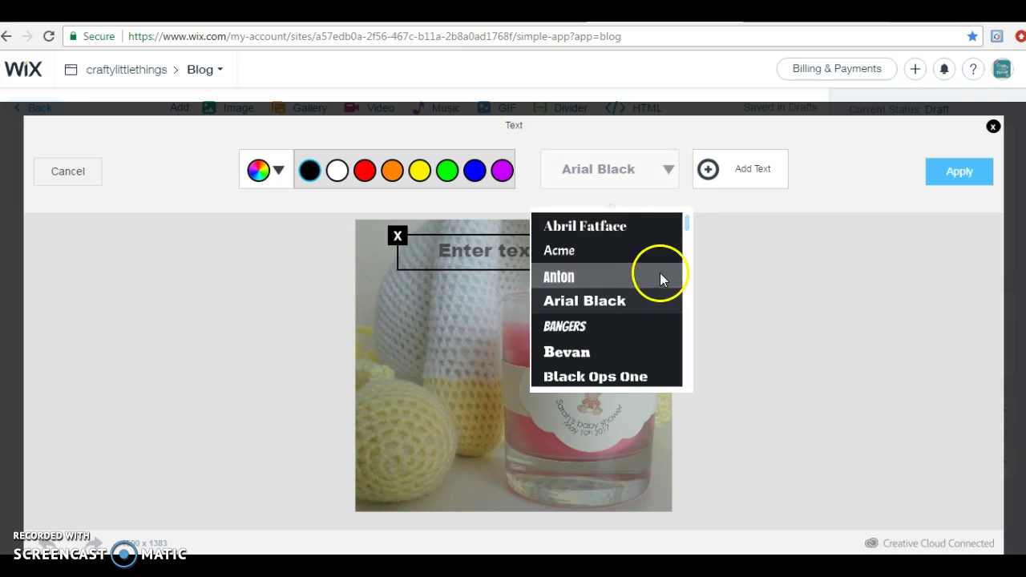
{"action": "left_click_drag", "start_coordinate": [687, 224], "coordinate": [680, 266]}
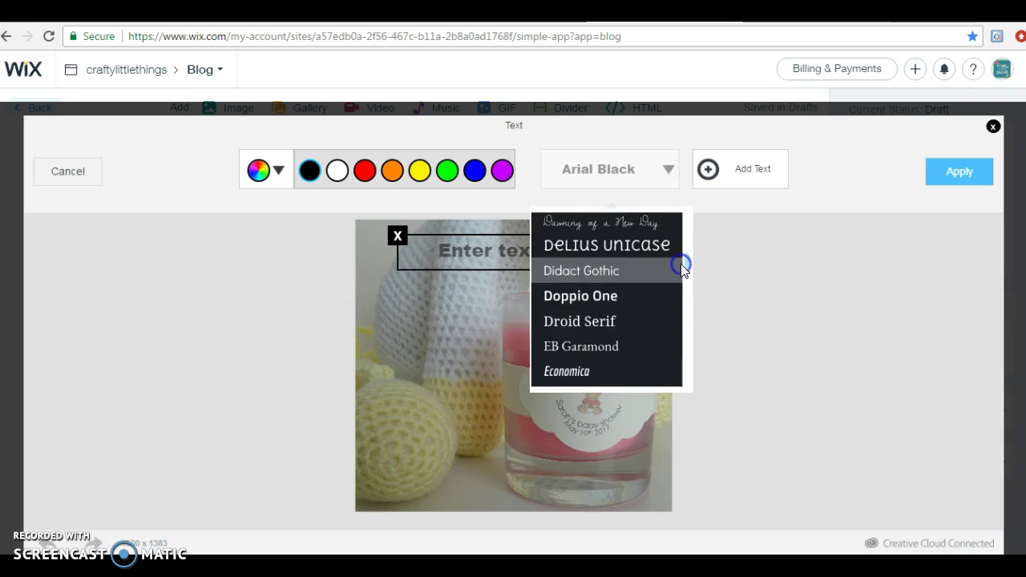
{"action": "left_click", "coordinate": [606, 274]}
{"action": "left_click", "coordinate": [564, 254]}
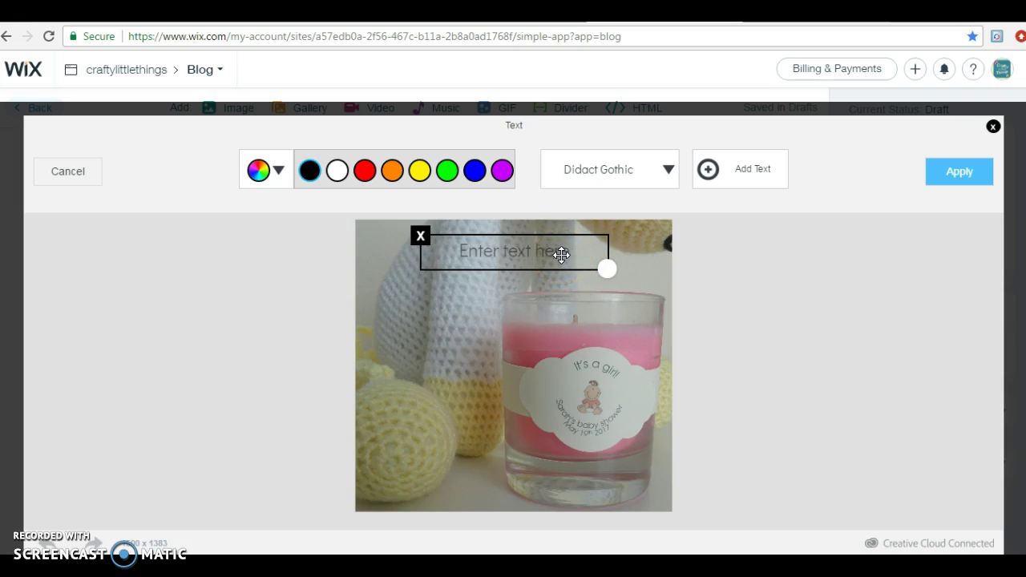
{"action": "left_click", "coordinate": [561, 255]}
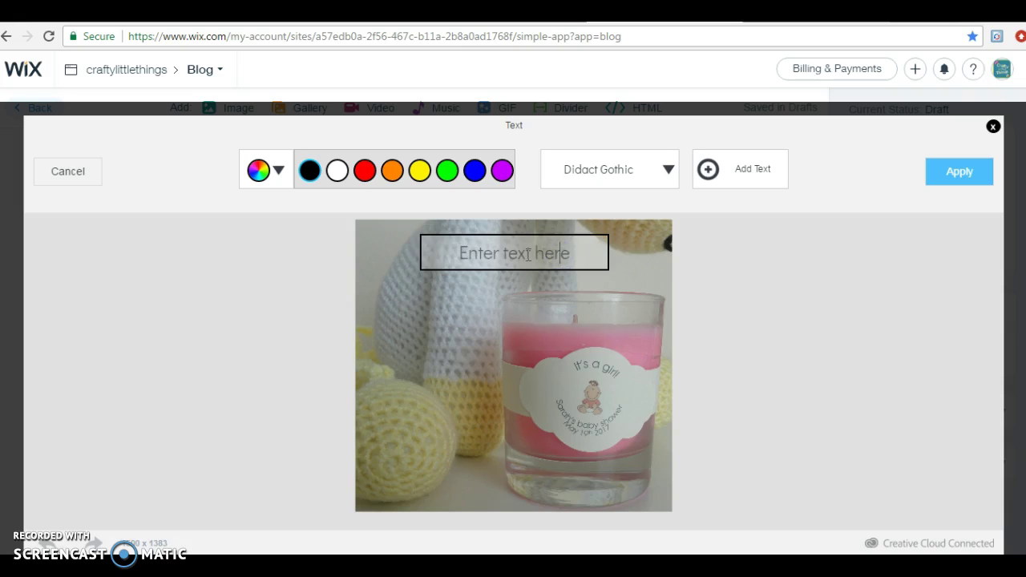
{"action": "type", "text": "www.craftylittlethingsuk.com"}
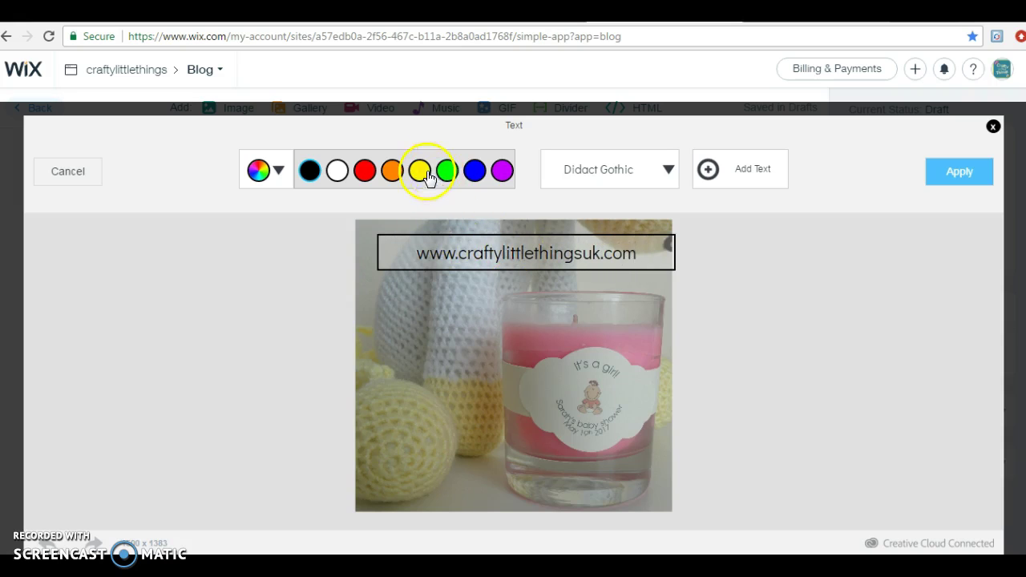
Colour the URL text pink using the custom colour wheel's magenta hue
{"action": "left_click", "coordinate": [272, 175]}
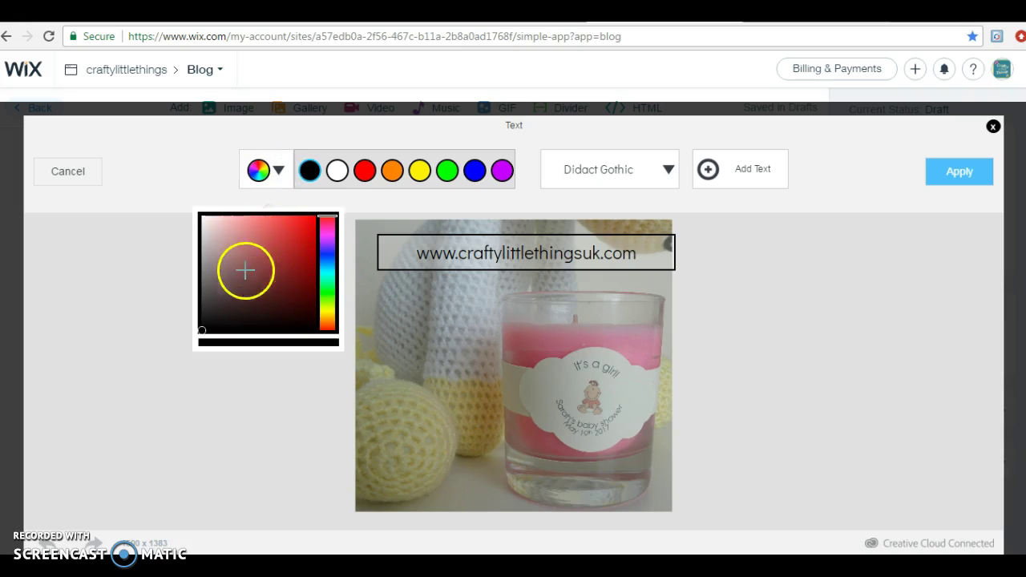
{"action": "left_click", "coordinate": [328, 232]}
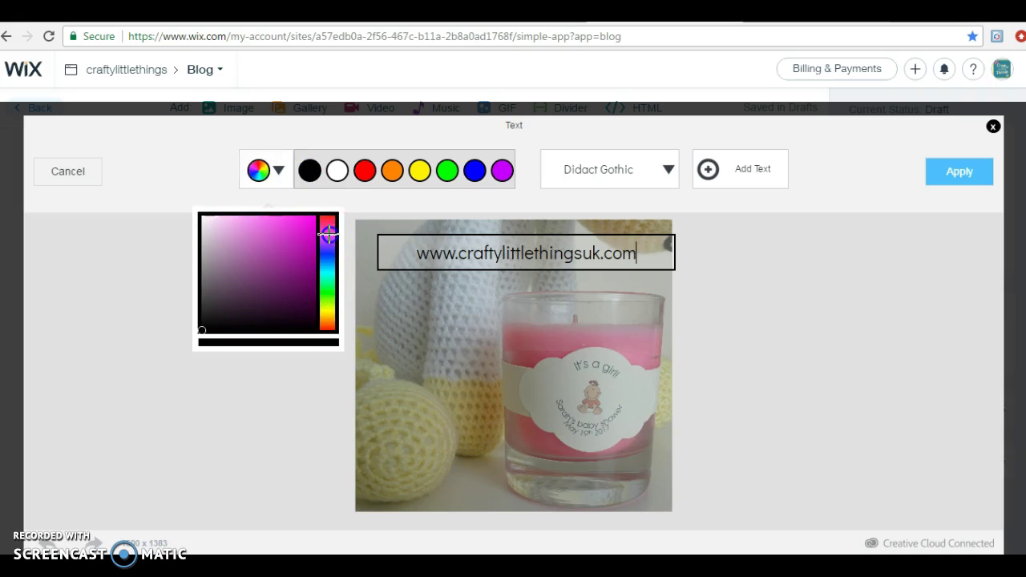
{"action": "left_click", "coordinate": [282, 232]}
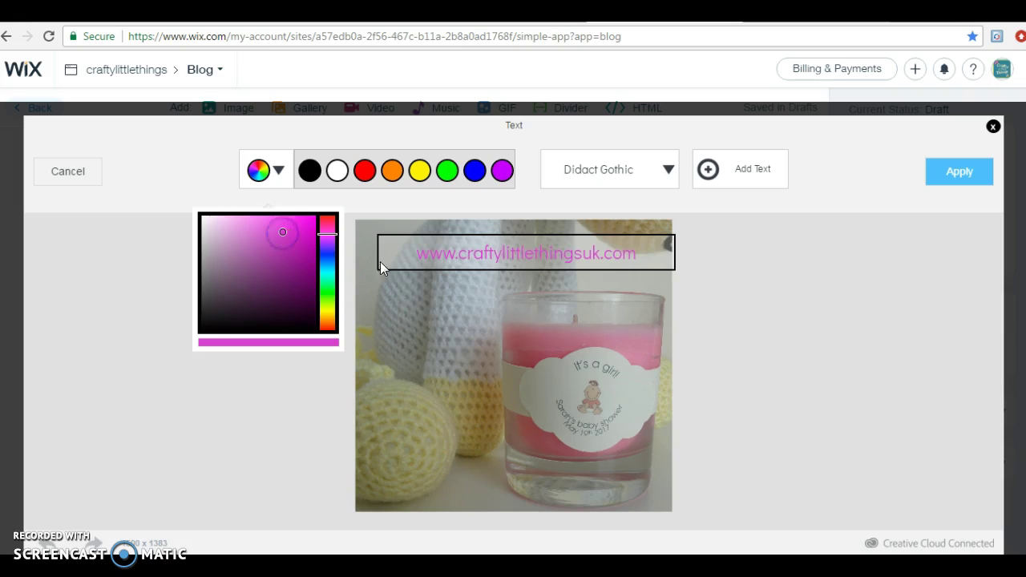
{"action": "left_click", "coordinate": [650, 279]}
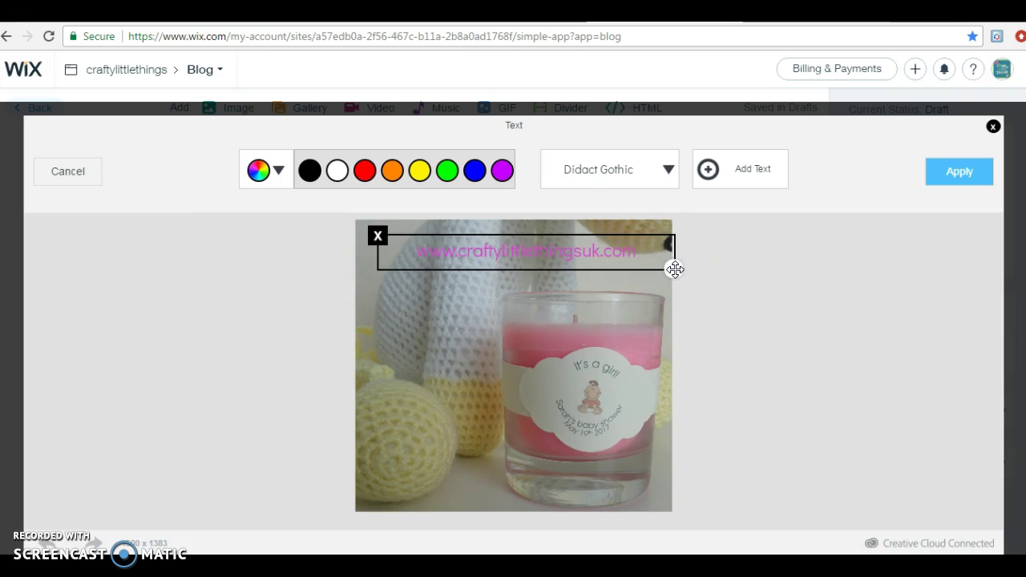
Move the URL text to the photo's bottom-left edge and shrink it
{"action": "left_click_drag", "start_coordinate": [628, 231], "coordinate": [589, 484]}
{"action": "left_click", "coordinate": [634, 520]}
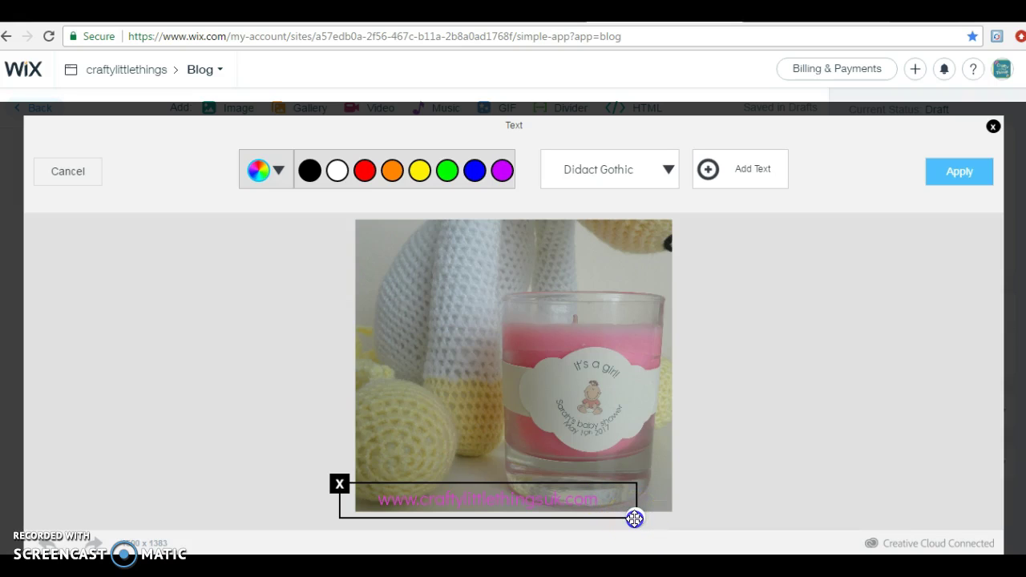
{"action": "left_click_drag", "start_coordinate": [634, 519], "coordinate": [468, 491]}
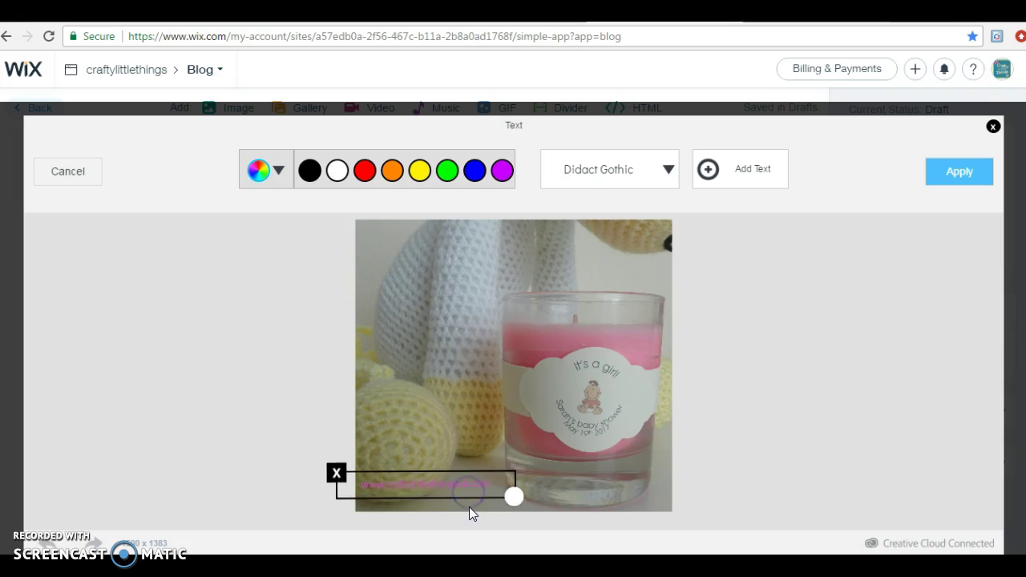
Add a new white text box reading '(c) Stampin' Up!' to the photo
{"action": "left_click", "coordinate": [470, 507]}
{"action": "left_click", "coordinate": [746, 174]}
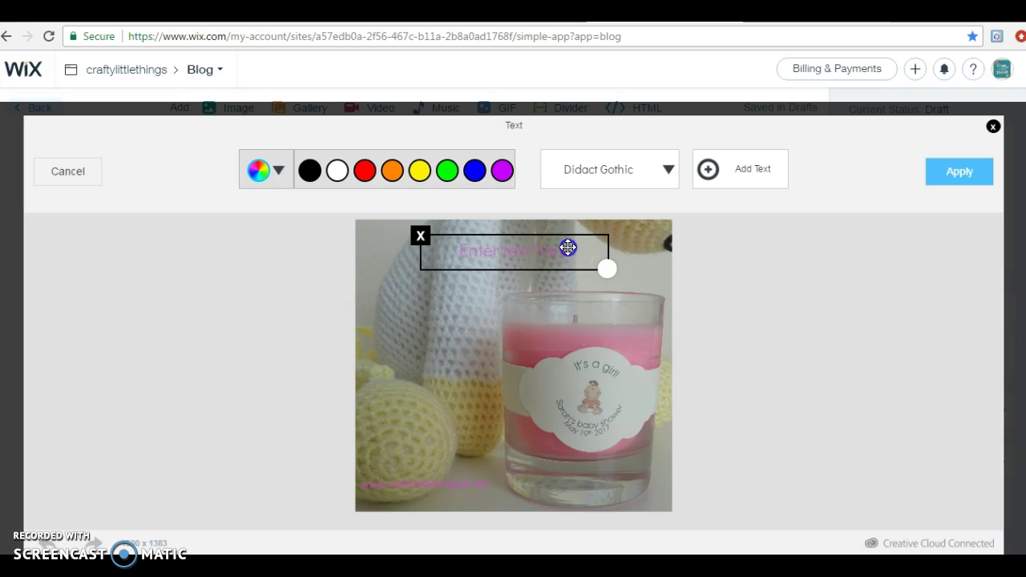
{"action": "left_click", "coordinate": [568, 247]}
{"action": "type", "text": "(c) Stampin' Up!"}
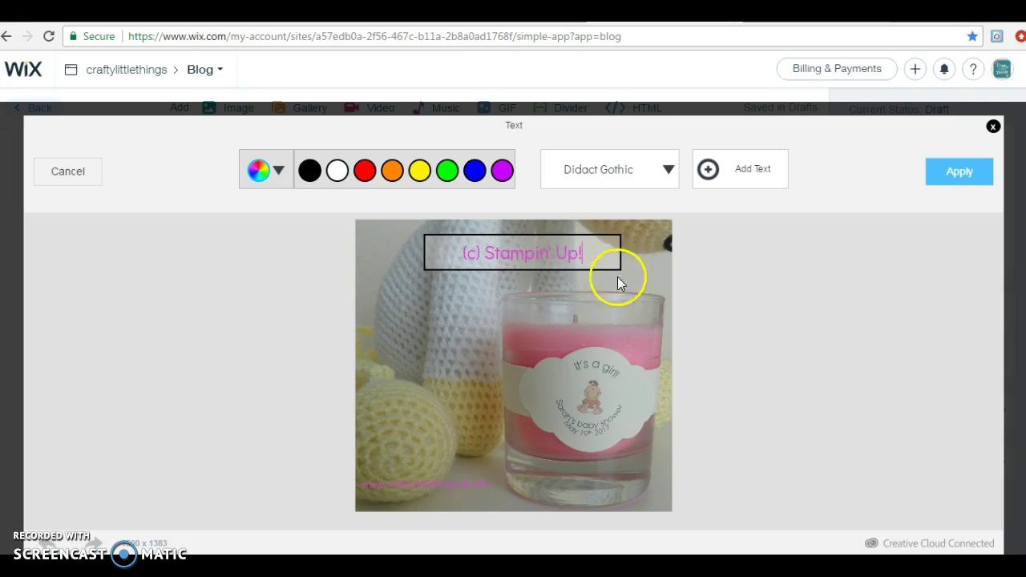
{"action": "left_click", "coordinate": [336, 173]}
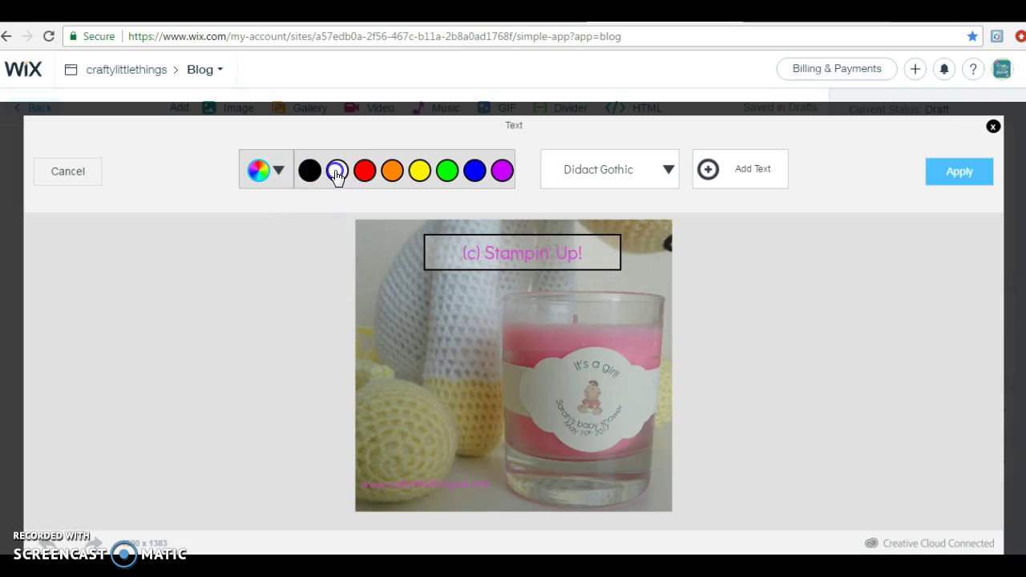
{"action": "left_click", "coordinate": [603, 274]}
Shrink the credit text and place it at the bottom-left, below the pink URL
{"action": "left_click_drag", "start_coordinate": [625, 271], "coordinate": [575, 265]}
{"action": "left_click", "coordinate": [535, 263]}
{"action": "left_click", "coordinate": [445, 468]}
{"action": "left_click_drag", "start_coordinate": [445, 468], "coordinate": [452, 506]}
Change the credit text colour to a muted greyish pink
{"action": "left_click", "coordinate": [434, 391]}
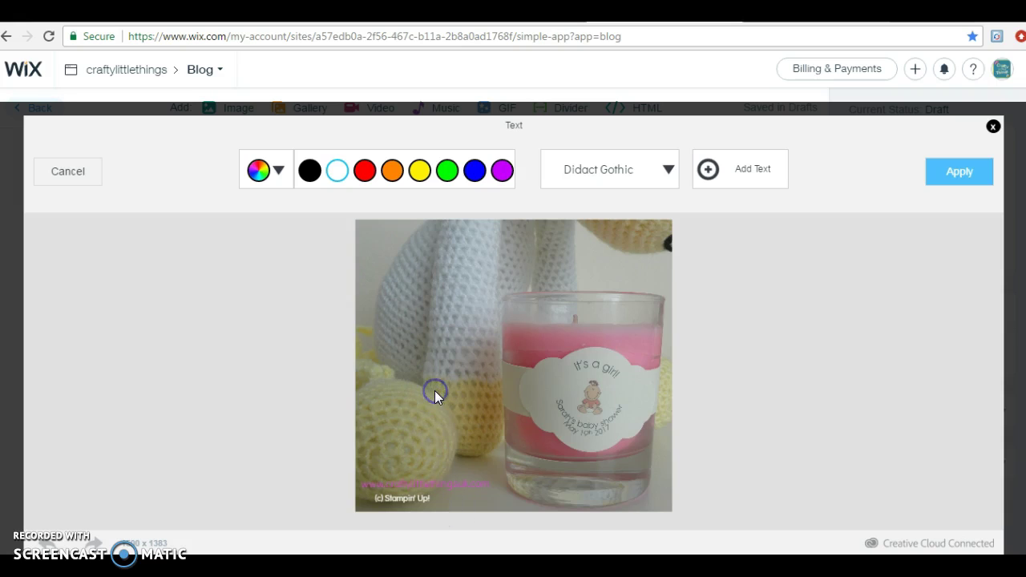
{"action": "left_click", "coordinate": [414, 497]}
{"action": "left_click", "coordinate": [279, 171]}
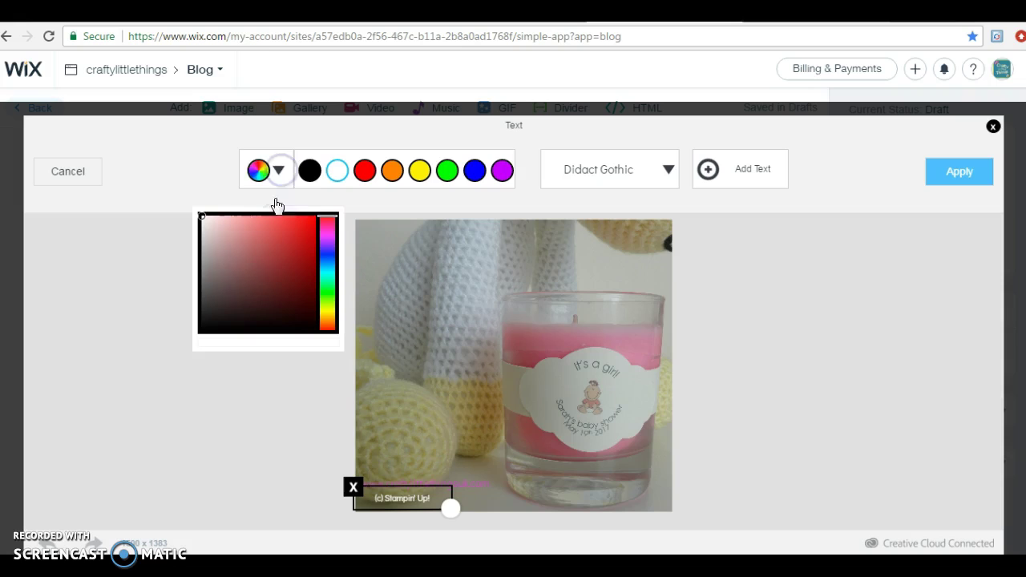
{"action": "left_click", "coordinate": [210, 242]}
{"action": "left_click", "coordinate": [211, 254]}
{"action": "left_click", "coordinate": [210, 260]}
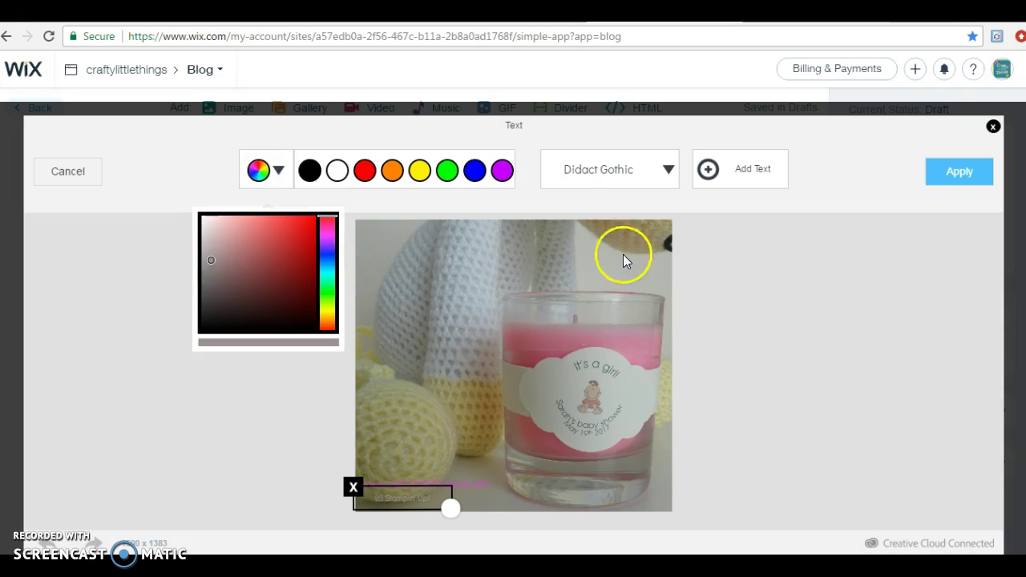
Apply the text changes and save the watermarked photo to the library
{"action": "left_click", "coordinate": [977, 172]}
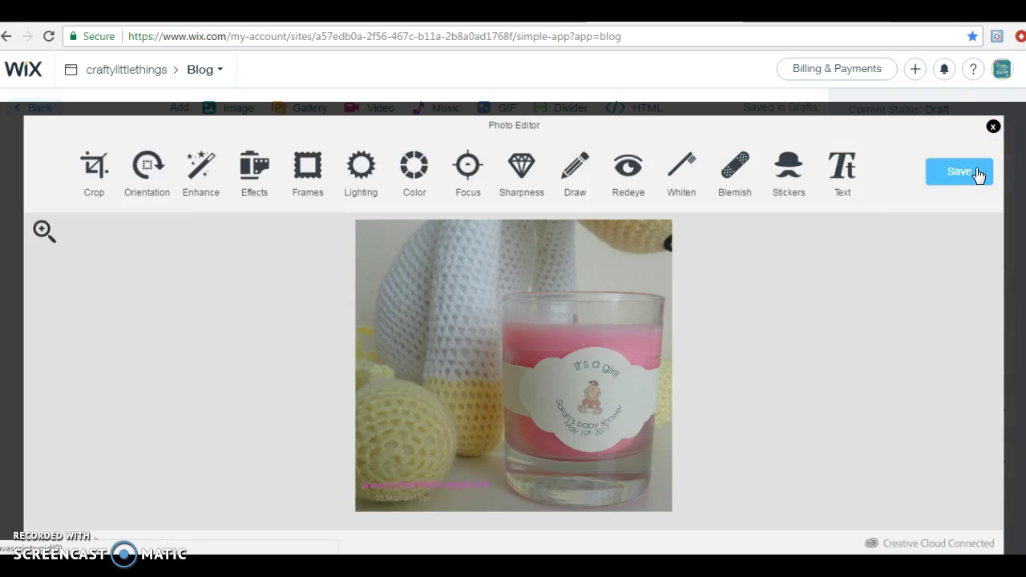
{"action": "left_click", "coordinate": [978, 173]}
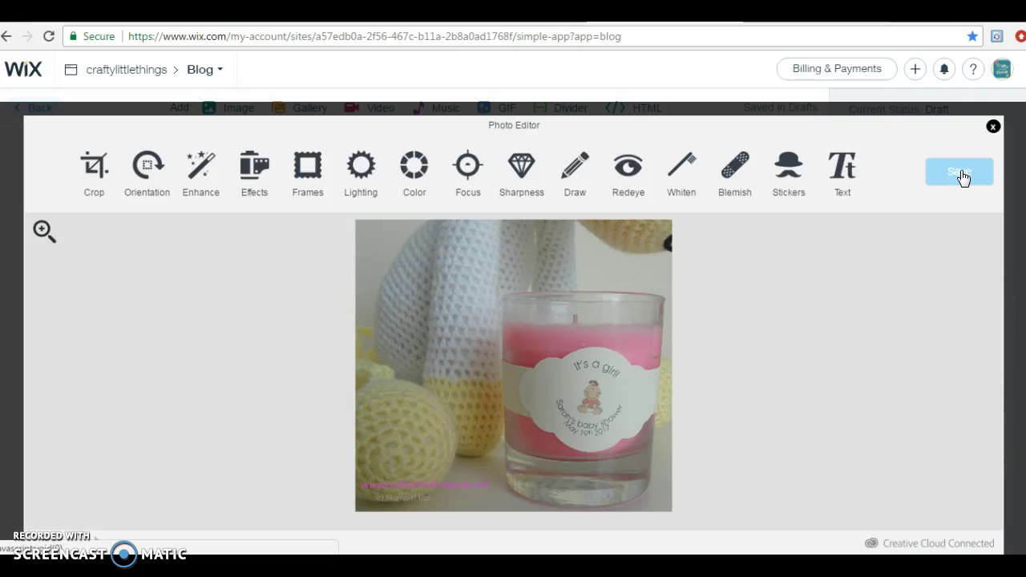
{"action": "left_click", "coordinate": [957, 175]}
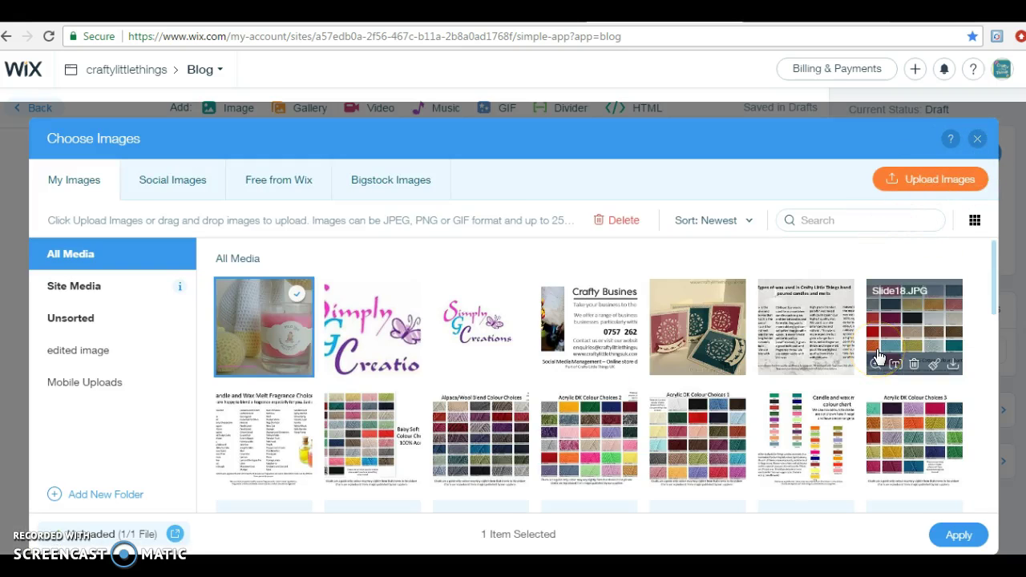
Insert the edited candle photo into the post and set its size to S
{"action": "left_click", "coordinate": [961, 536]}
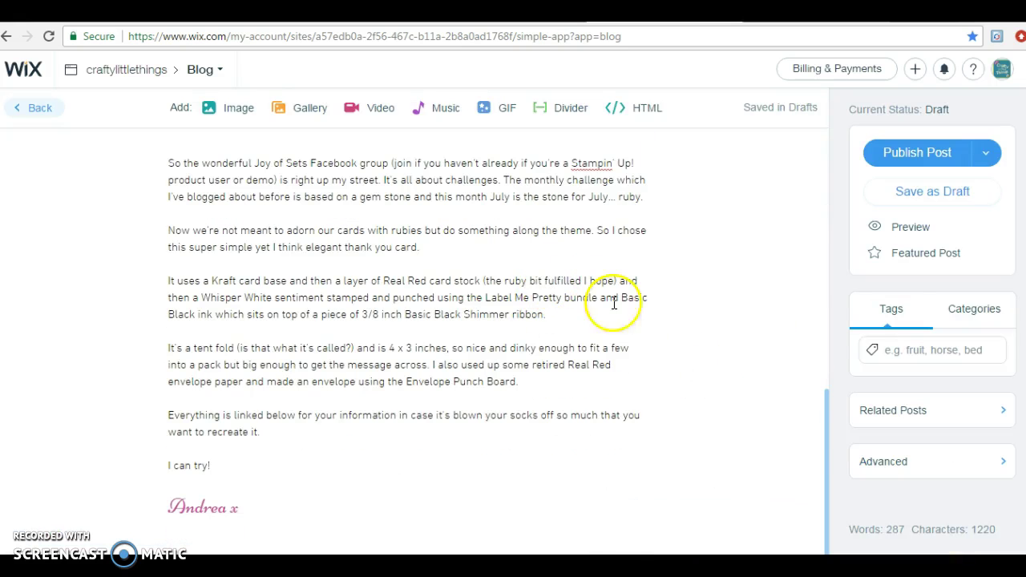
{"action": "left_click_drag", "start_coordinate": [825, 441], "coordinate": [825, 311]}
{"action": "mouse_move", "coordinate": [628, 409]}
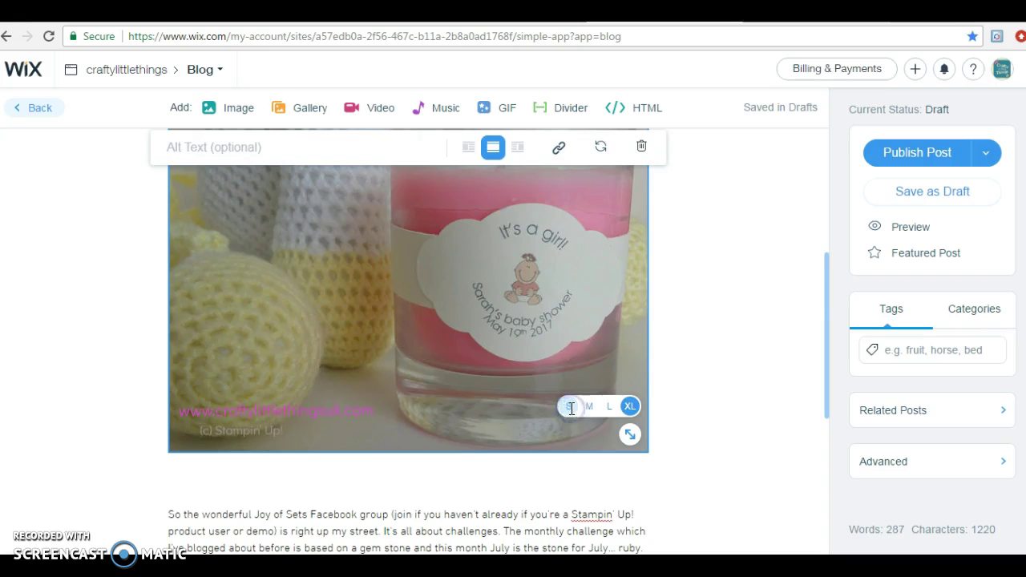
{"action": "left_click", "coordinate": [568, 406]}
Resize the photo to L and reopen the image library
{"action": "left_click_drag", "start_coordinate": [826, 421], "coordinate": [827, 214]}
{"action": "left_click", "coordinate": [442, 355]}
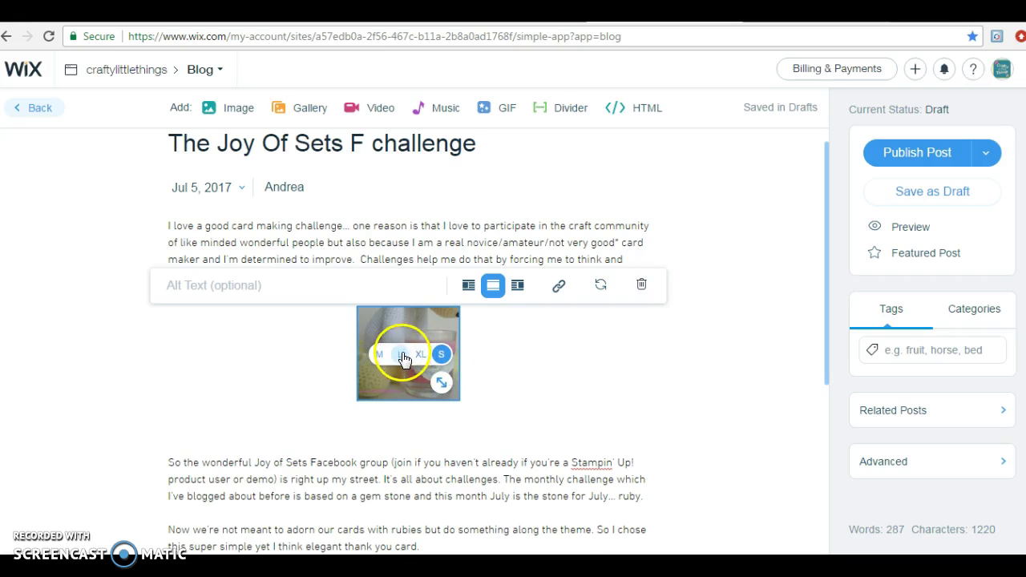
{"action": "left_click", "coordinate": [402, 354]}
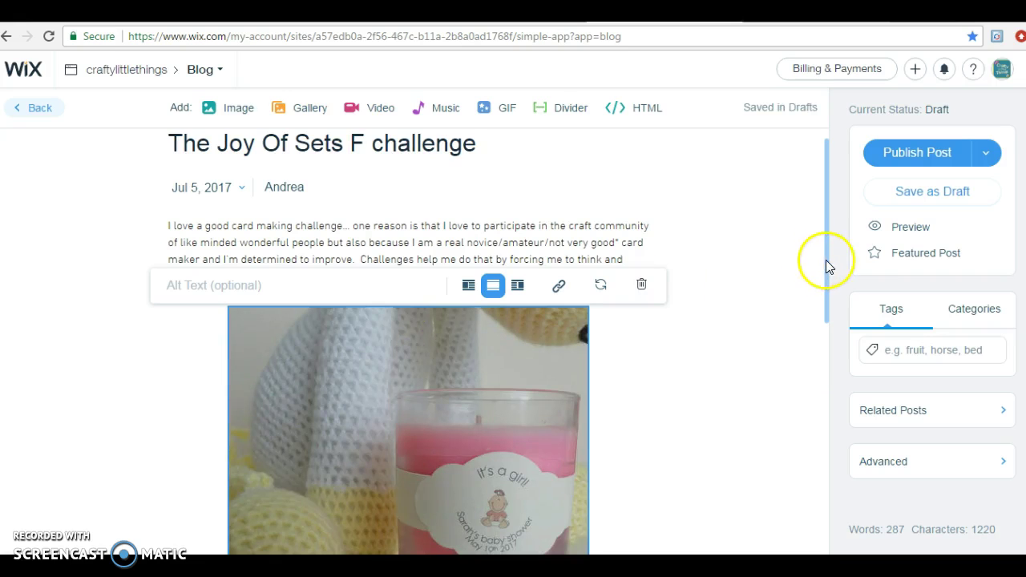
{"action": "left_click_drag", "start_coordinate": [826, 262], "coordinate": [827, 339]}
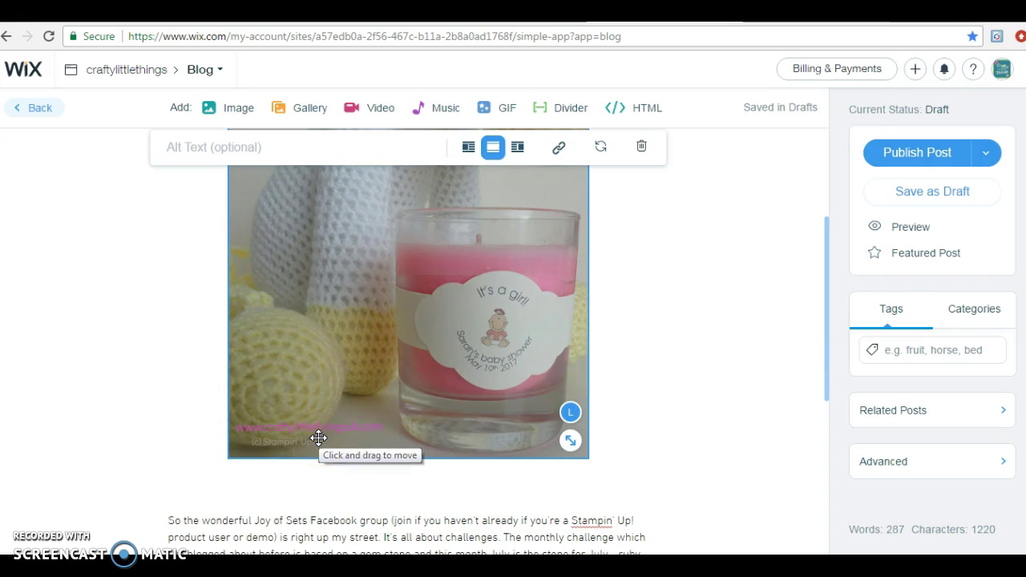
{"action": "left_click", "coordinate": [241, 117]}
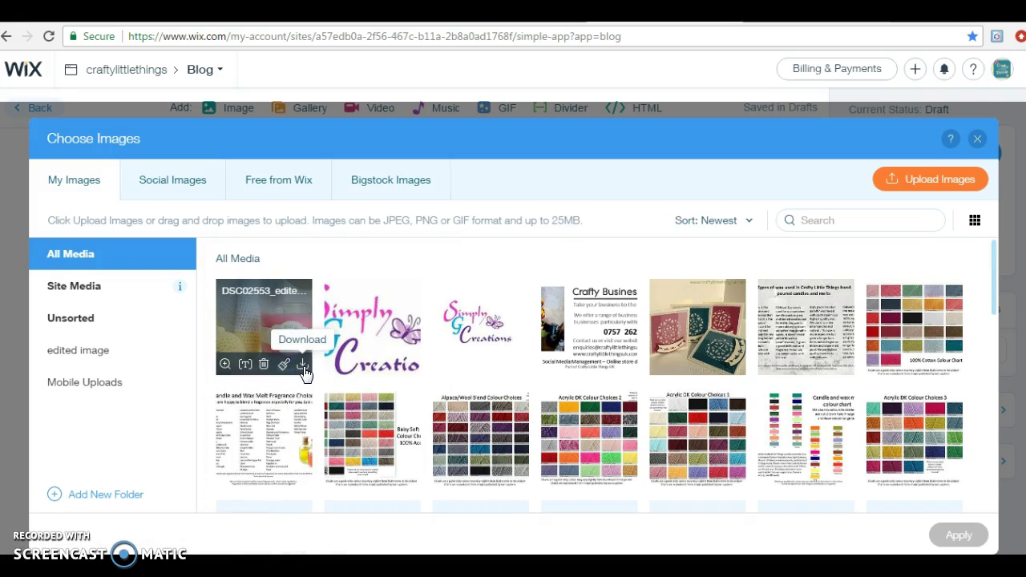
Download the edited candle photo, then pick the second Instagram photo under Social Images
{"action": "left_click", "coordinate": [303, 365]}
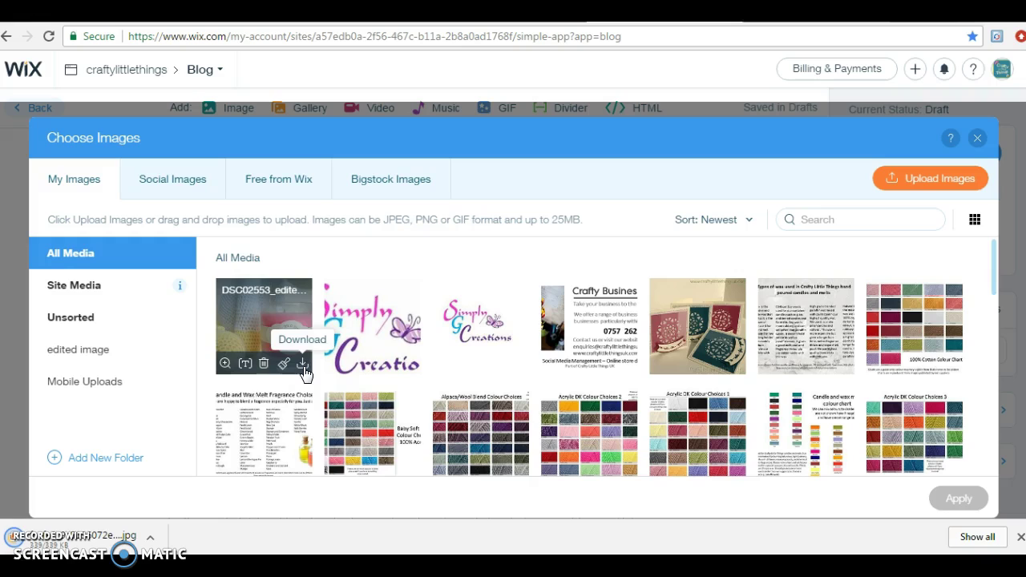
{"action": "left_click", "coordinate": [107, 537]}
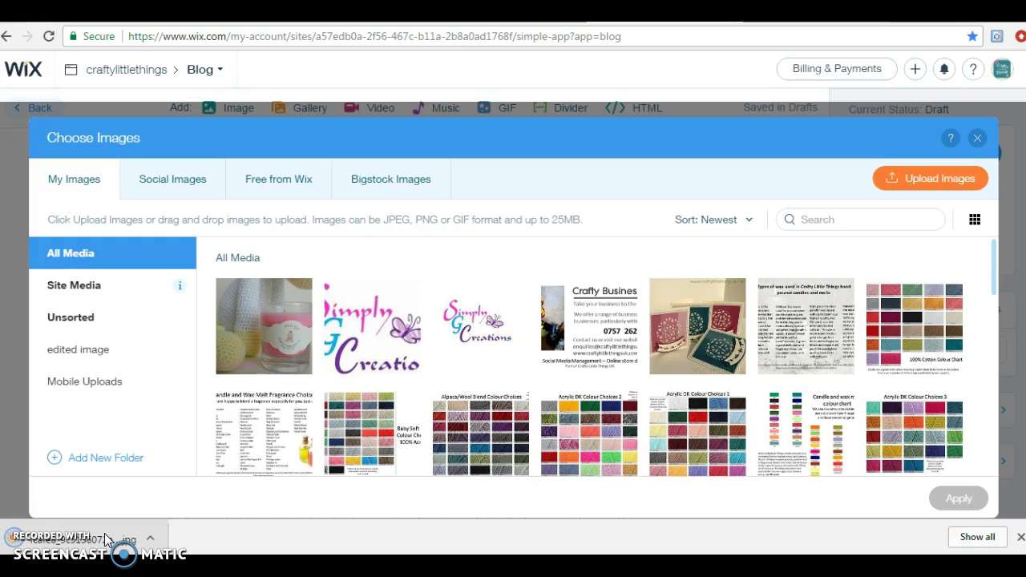
{"action": "left_click", "coordinate": [169, 181]}
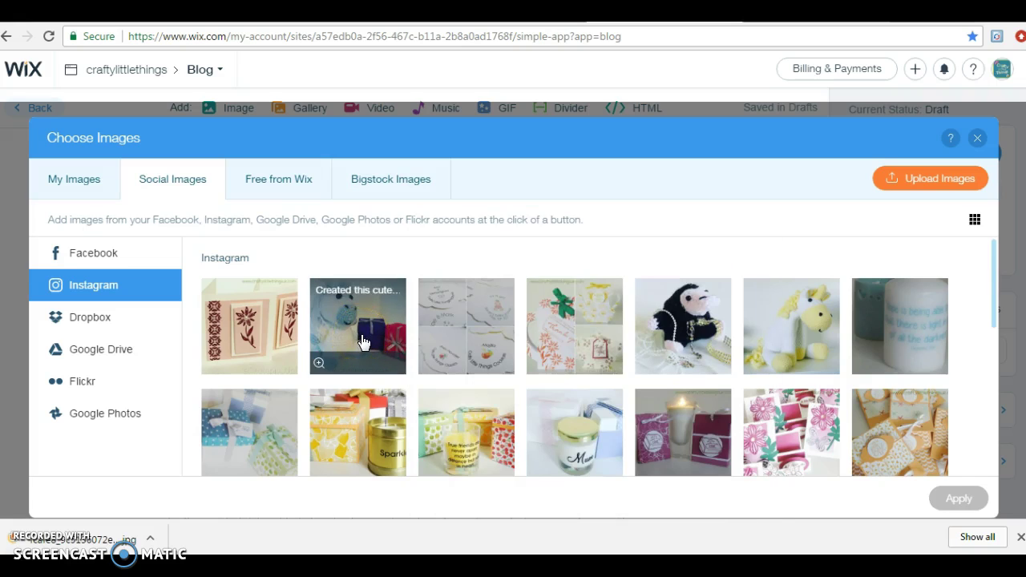
{"action": "left_click", "coordinate": [361, 322]}
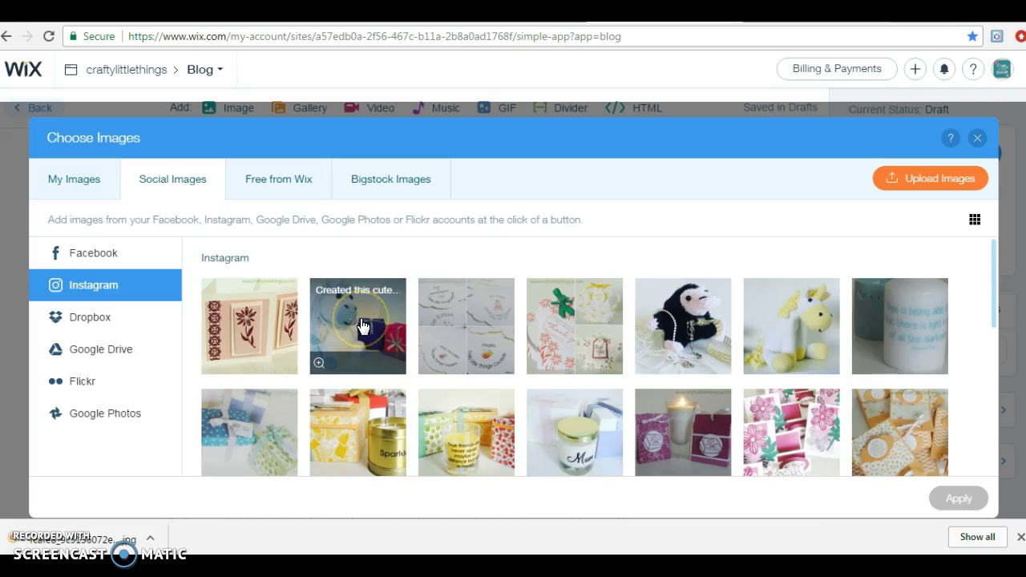